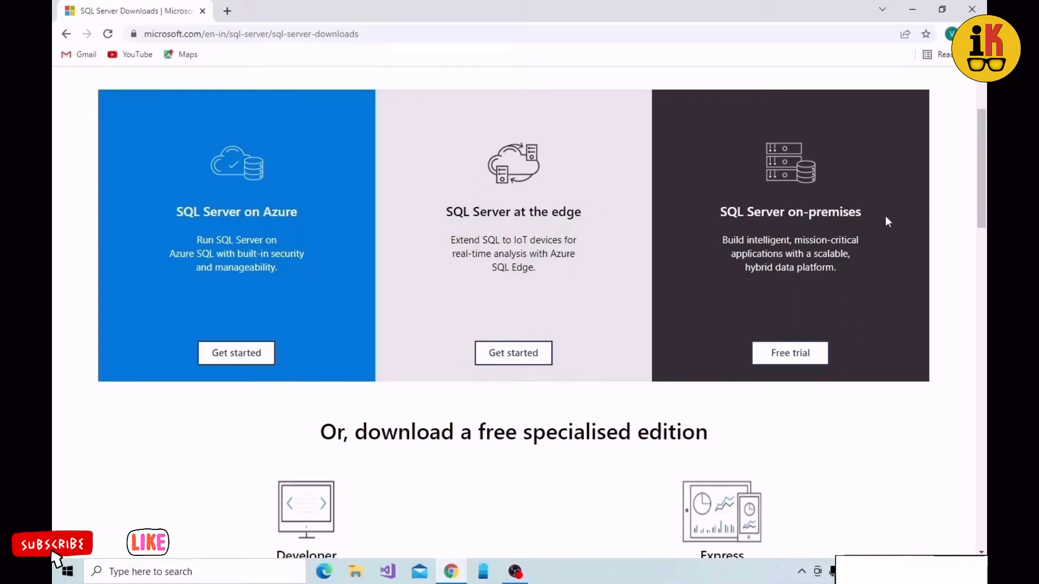
Step: Download the SQL Server 2019 Express installer and run SQL2019-SSEI-Expr from the Downloads folder
scroll(877, 209, down, 5)
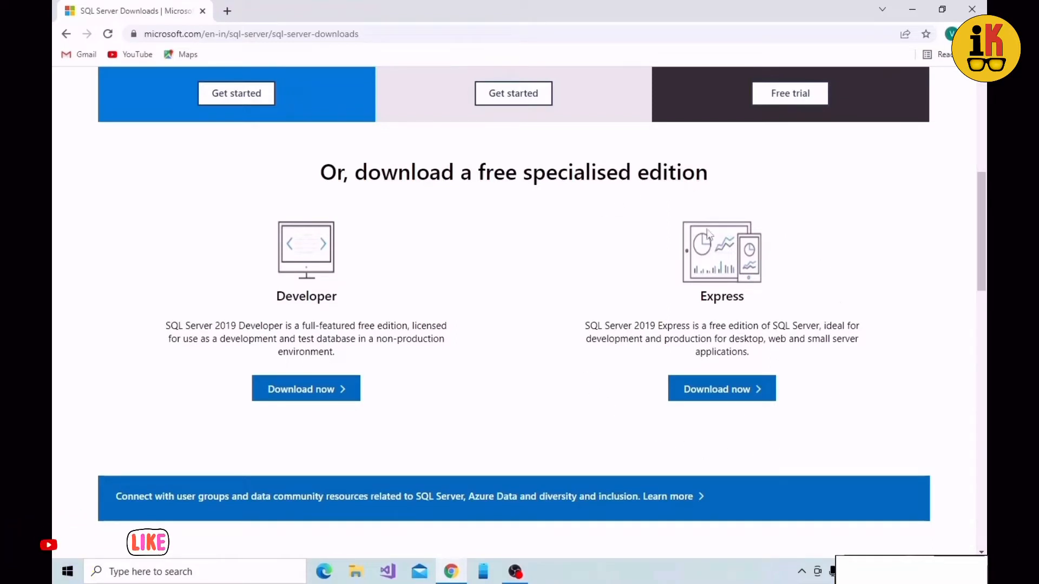
click(730, 401)
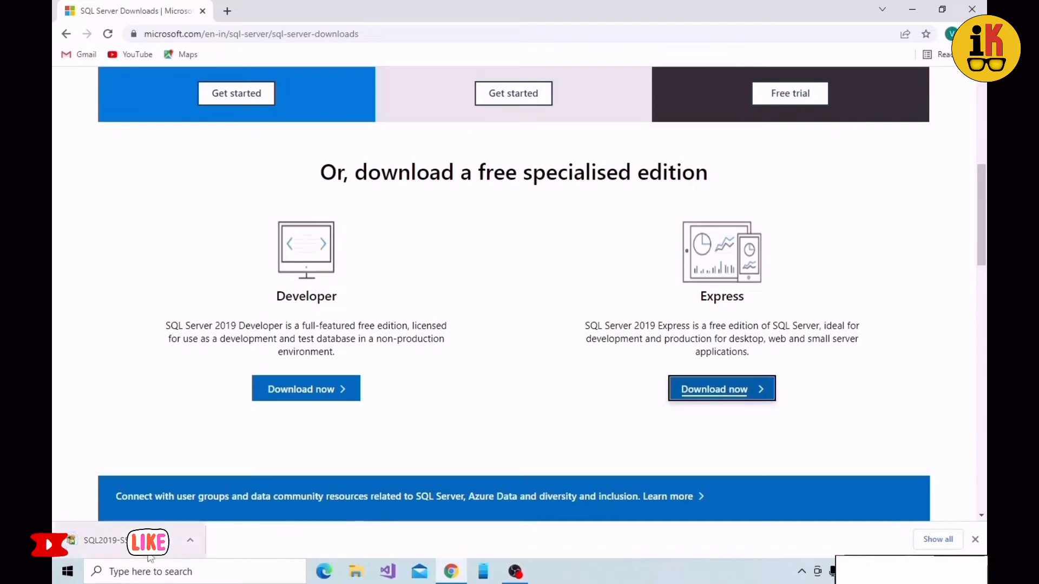
click(190, 540)
click(249, 497)
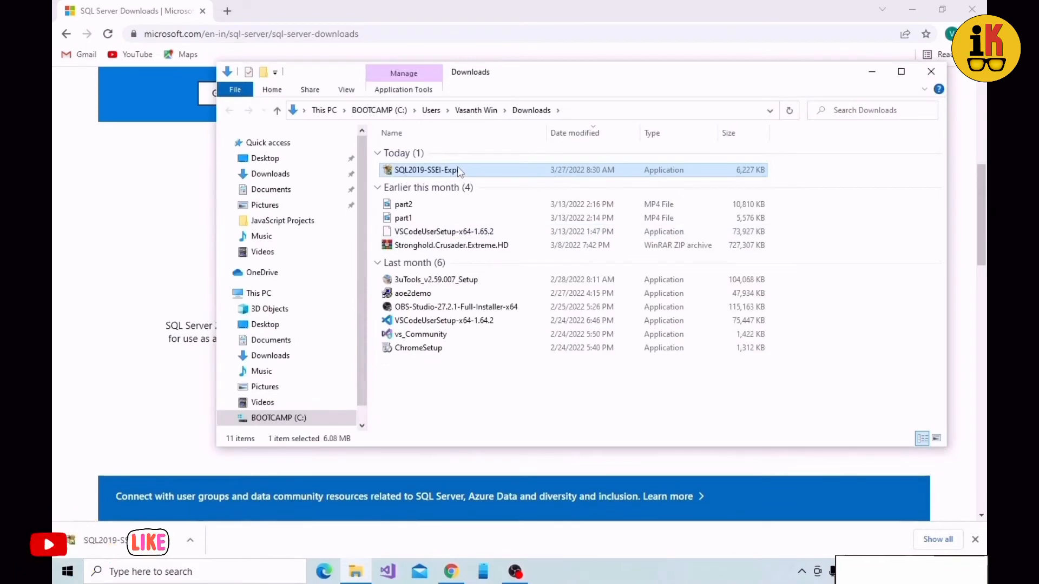
double_click(427, 170)
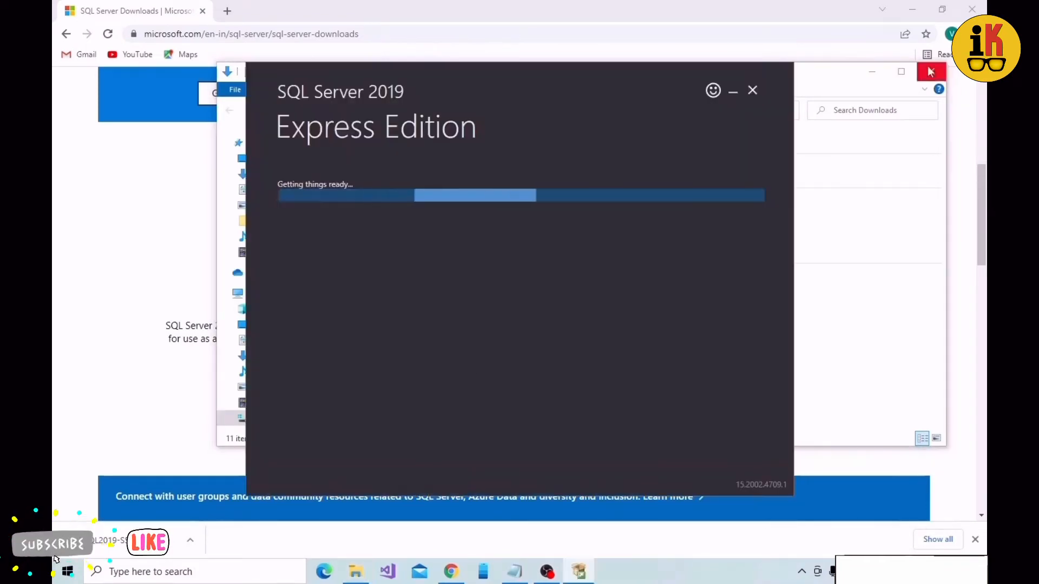
Step: Clear the background windows and start a Custom installation with C:\SQL2019 as the media location
click(872, 71)
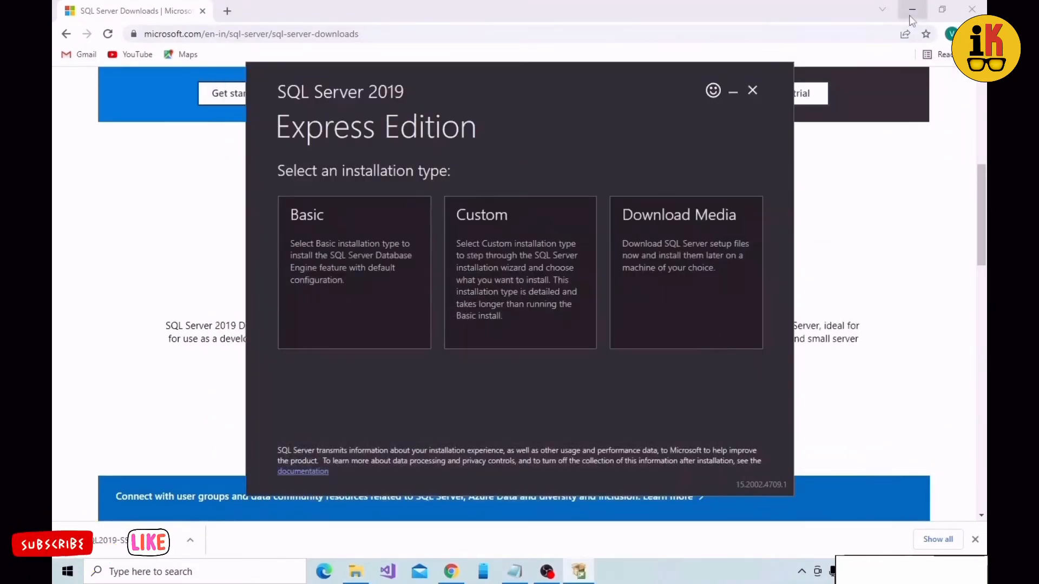
click(912, 9)
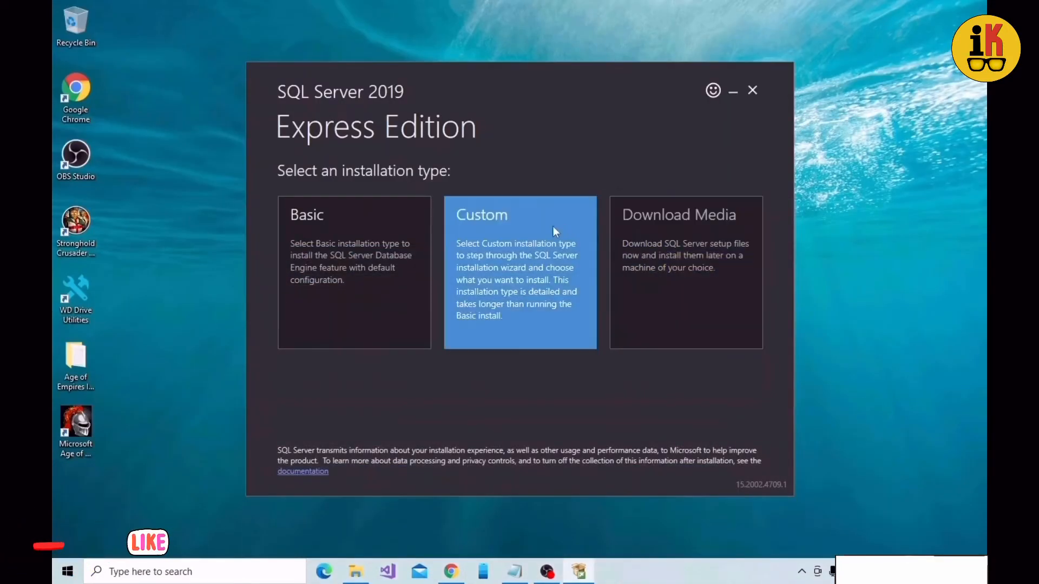
click(521, 238)
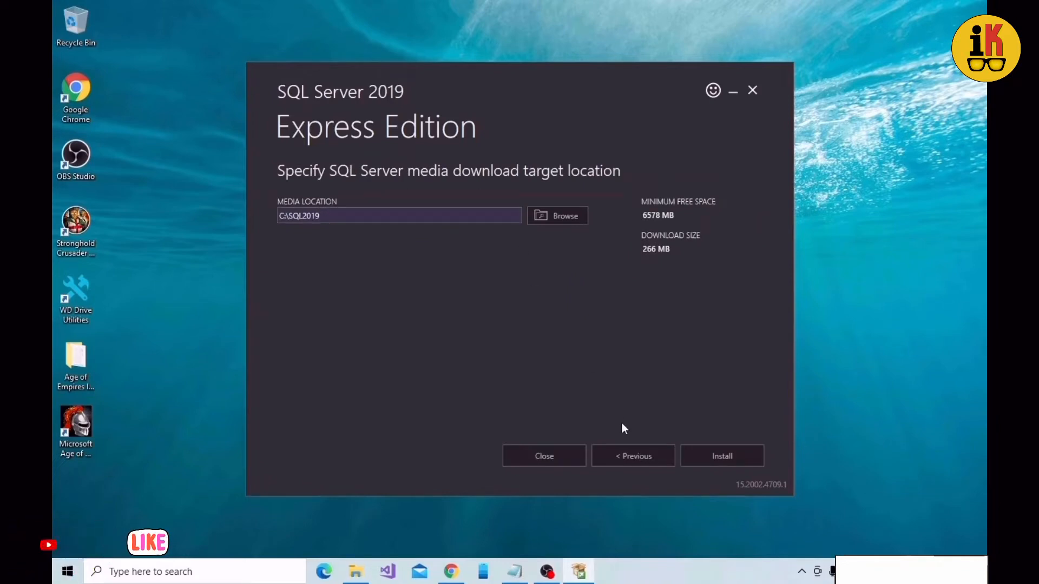
click(719, 456)
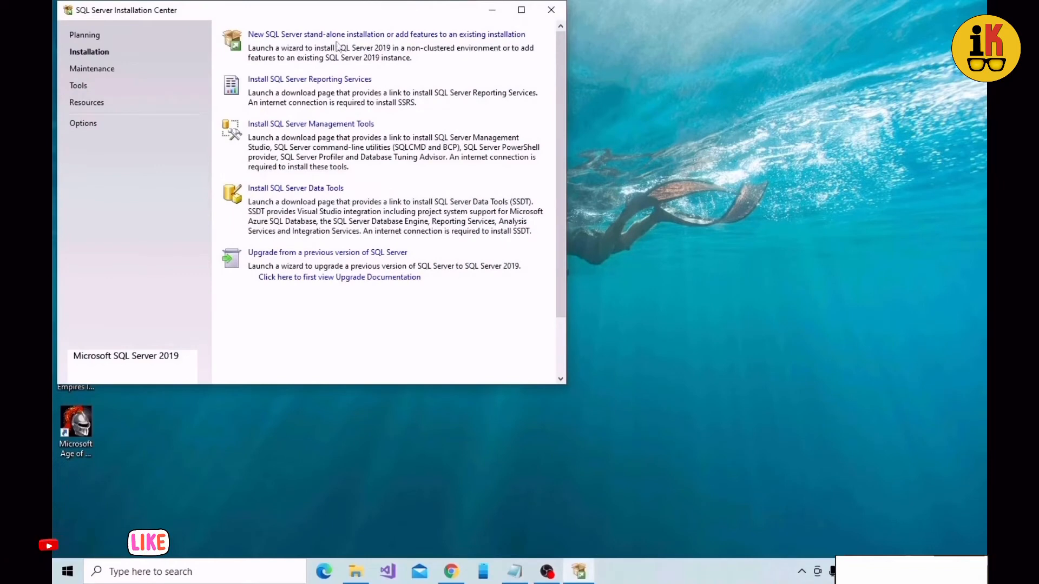
Step: Move the SQL Server Installation Center toward the middle of the desktop and start a new SQL Server stand-alone installation
drag(318, 16, 478, 84)
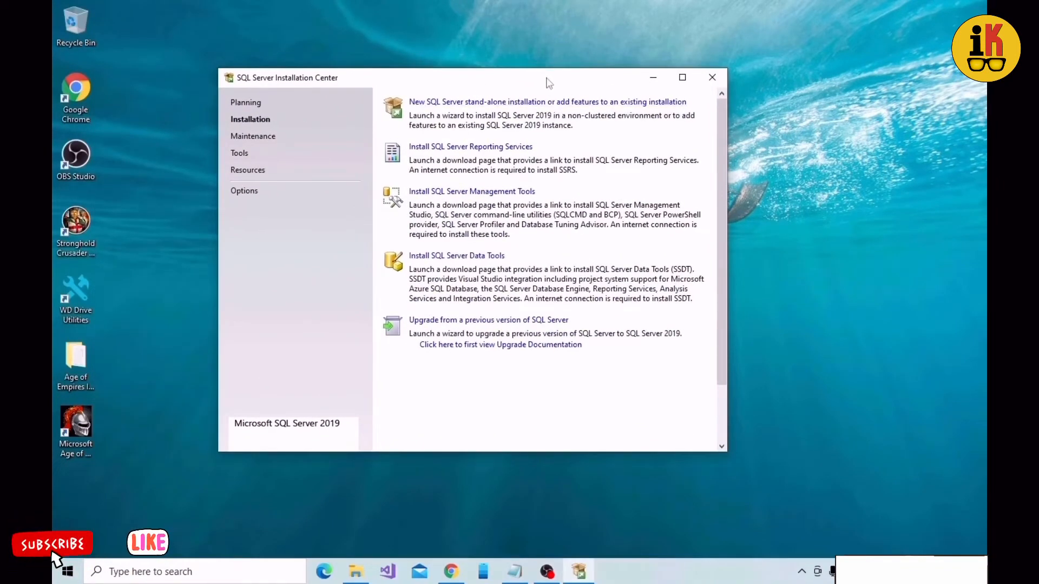
drag(547, 81, 609, 88)
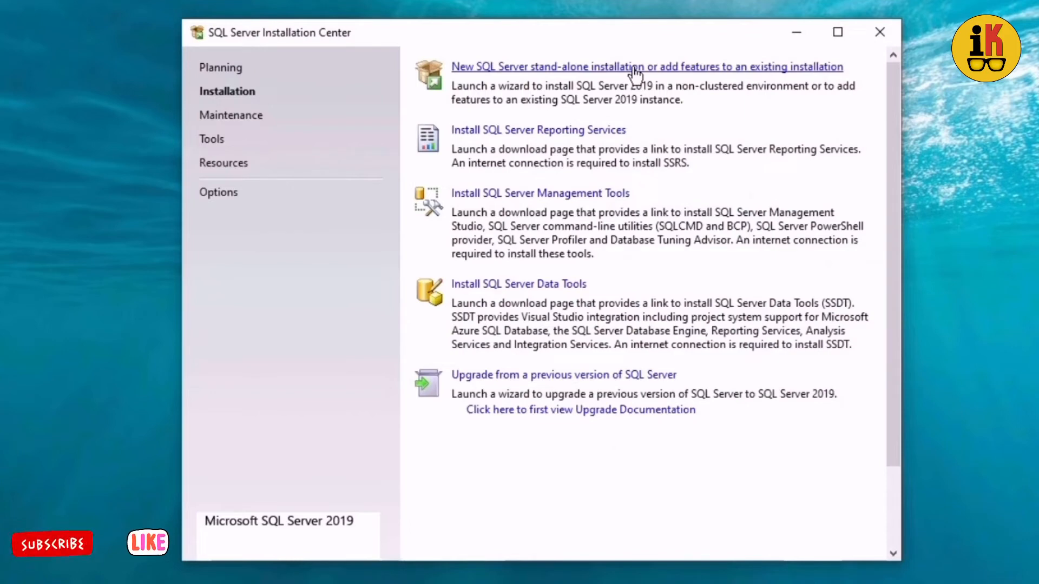
click(635, 68)
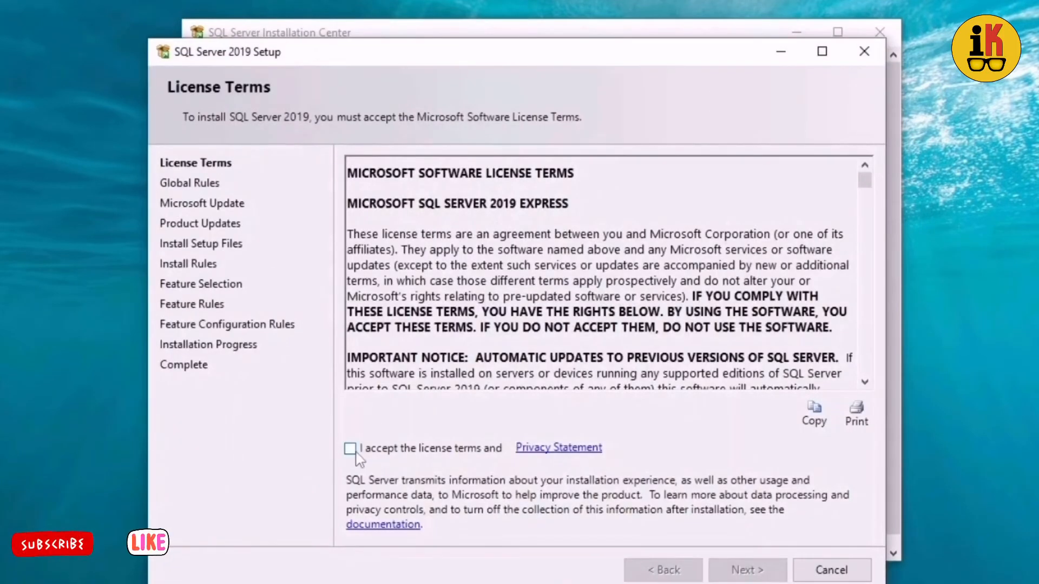
Step: Accept the license terms and continue past the install rules to the feature selection
click(350, 448)
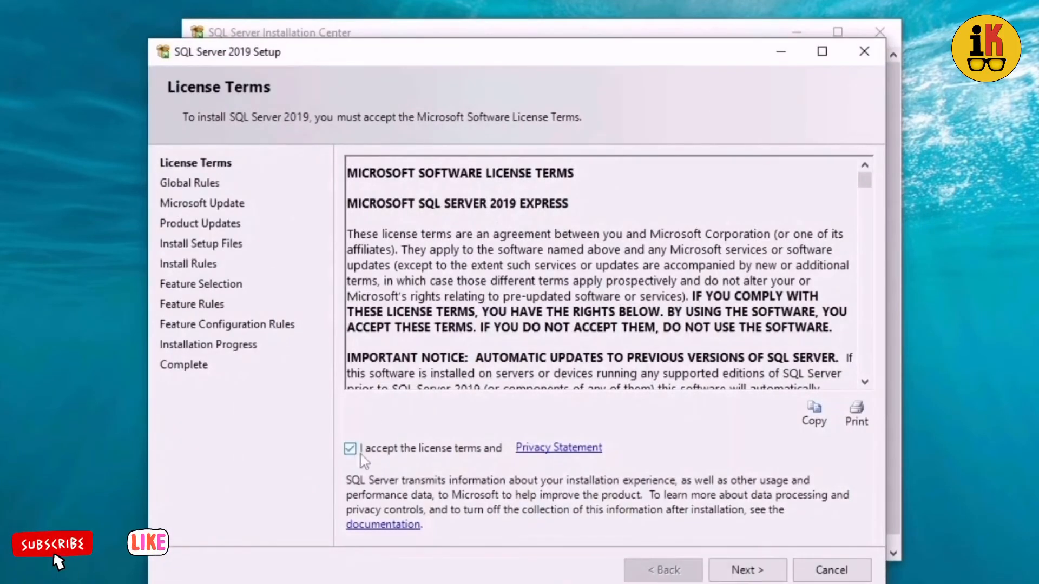
click(747, 570)
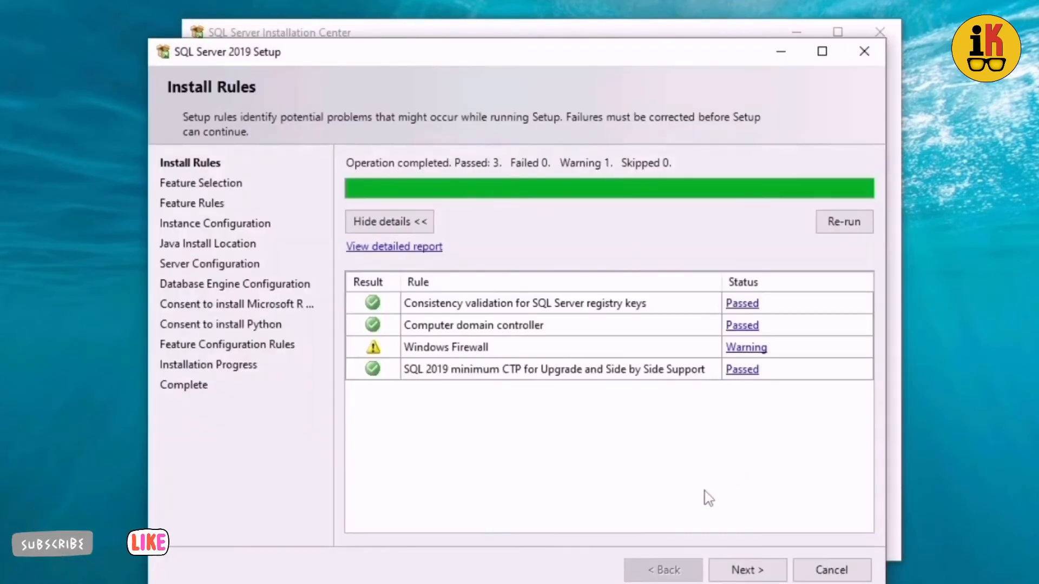
click(740, 571)
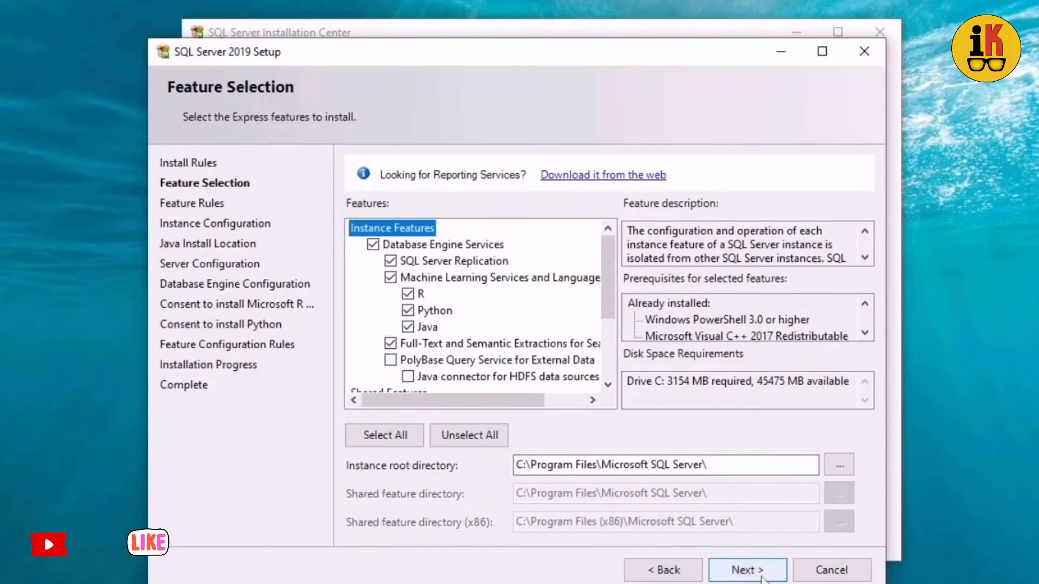
Step: Accept the preselected features, the named instance SQLExpress, Open JRE 11.0.3 and the default server configuration, continuing to Database Engine Configuration
click(761, 578)
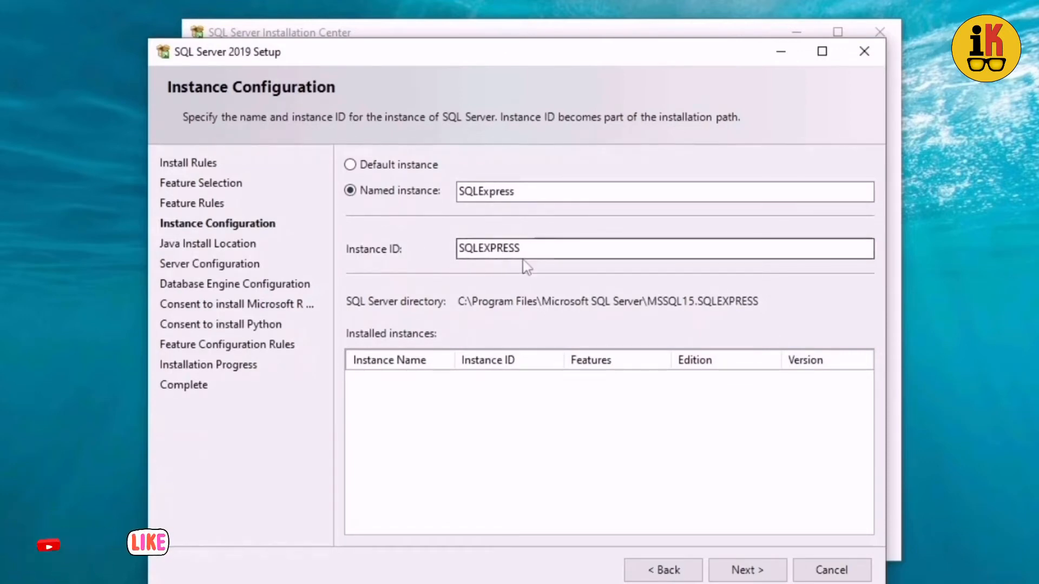
key(Return)
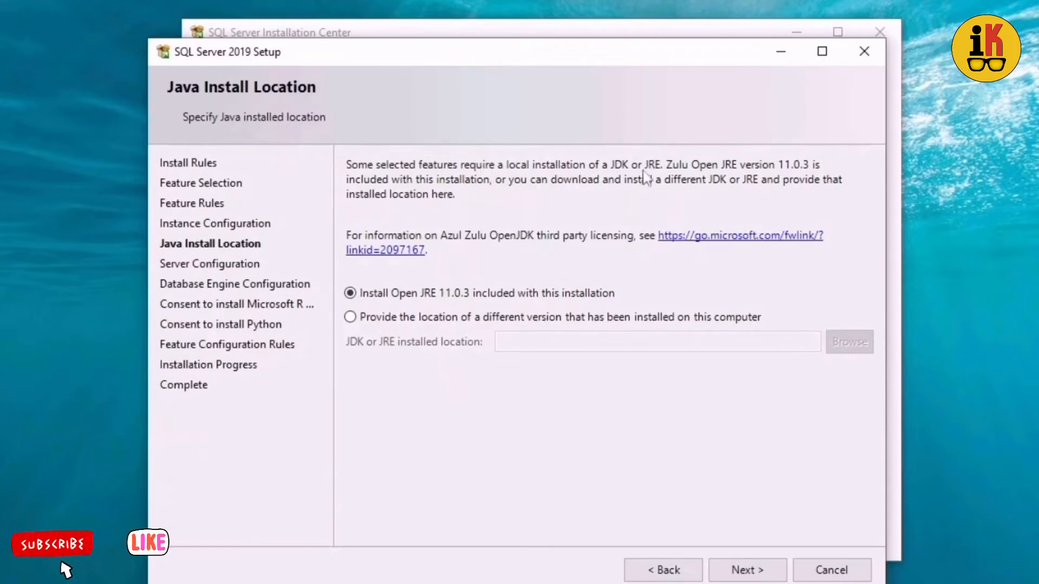
click(747, 571)
click(747, 571)
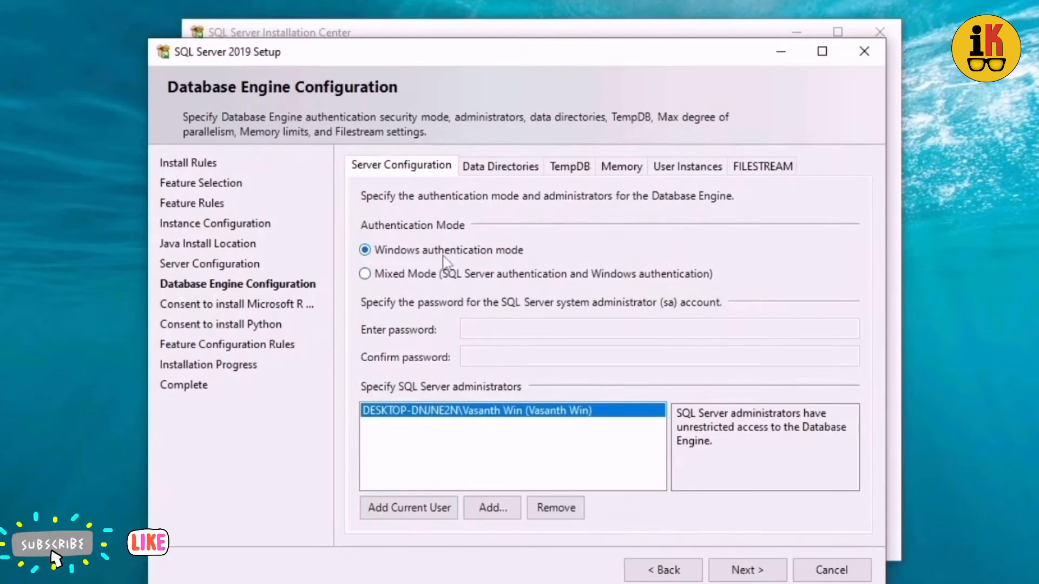
Step: Choose Mixed Mode authentication, enter and confirm the sa account password, and proceed to the Microsoft R Open consent
click(366, 275)
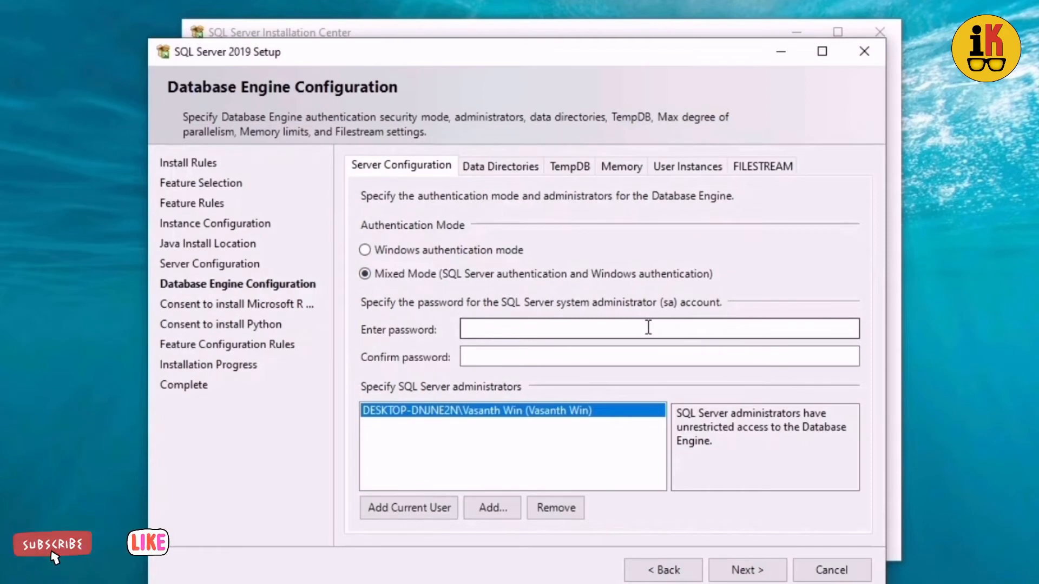
click(528, 335)
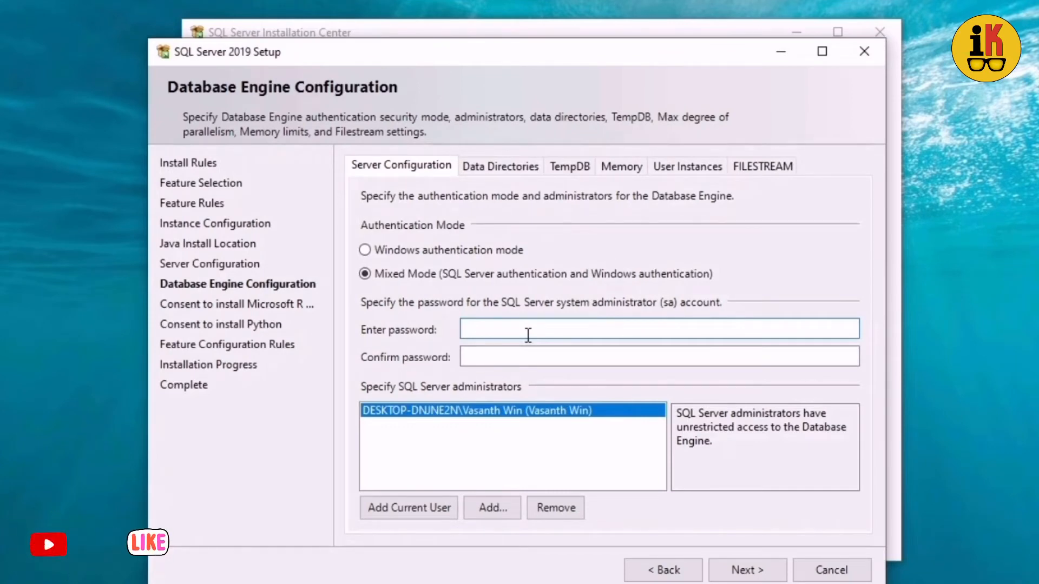
text(•••••)
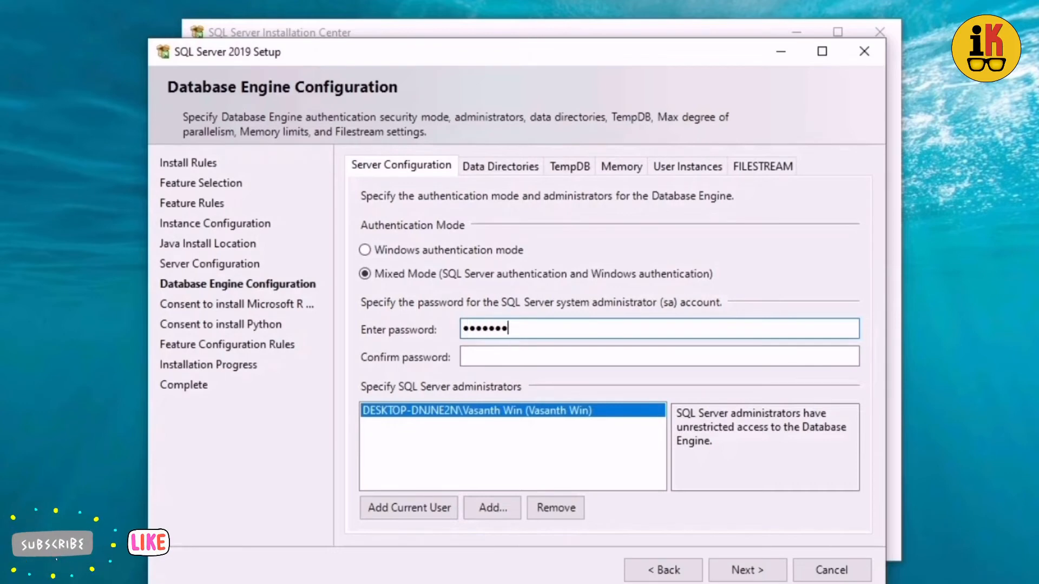
click(556, 355)
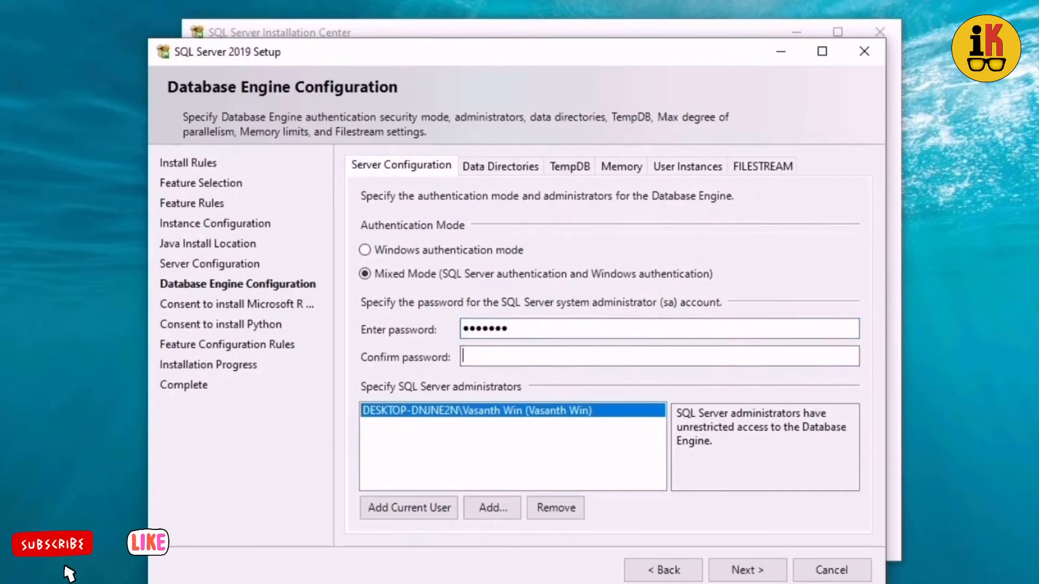
text(••••••)
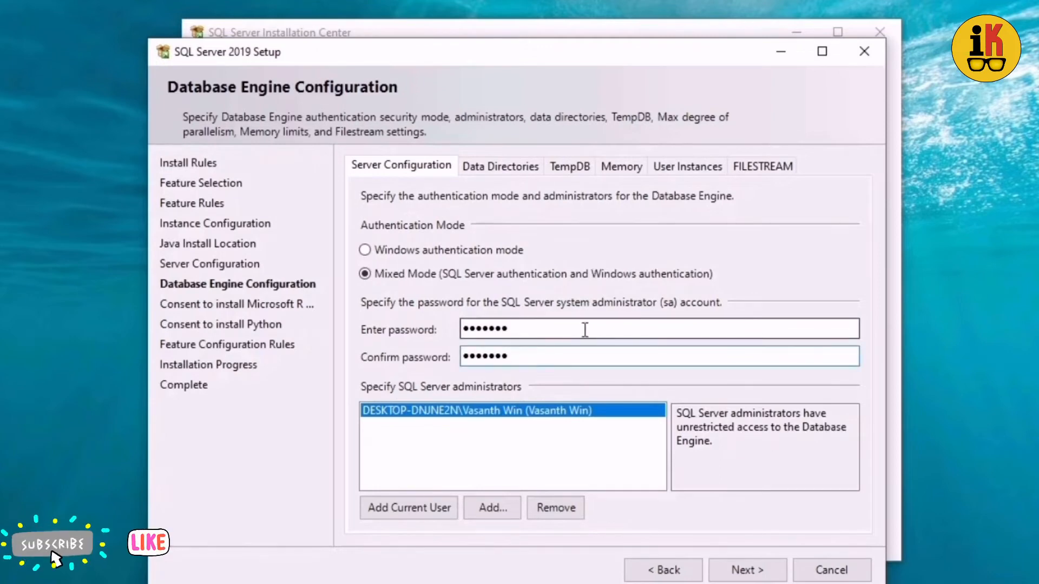
click(754, 570)
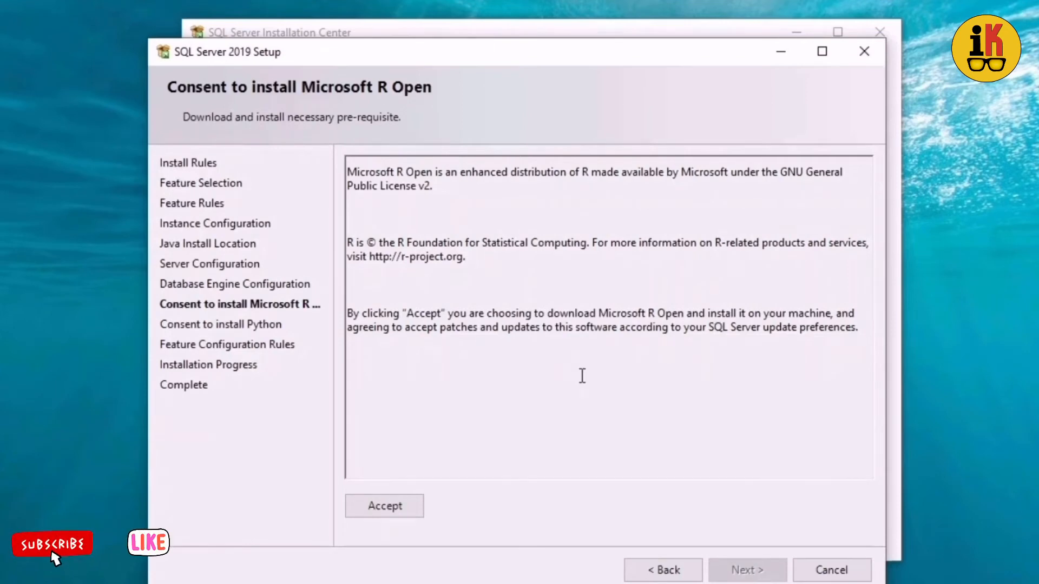
Step: Accept the Microsoft R Open and Python consents and let the SQL Server installation run
click(381, 506)
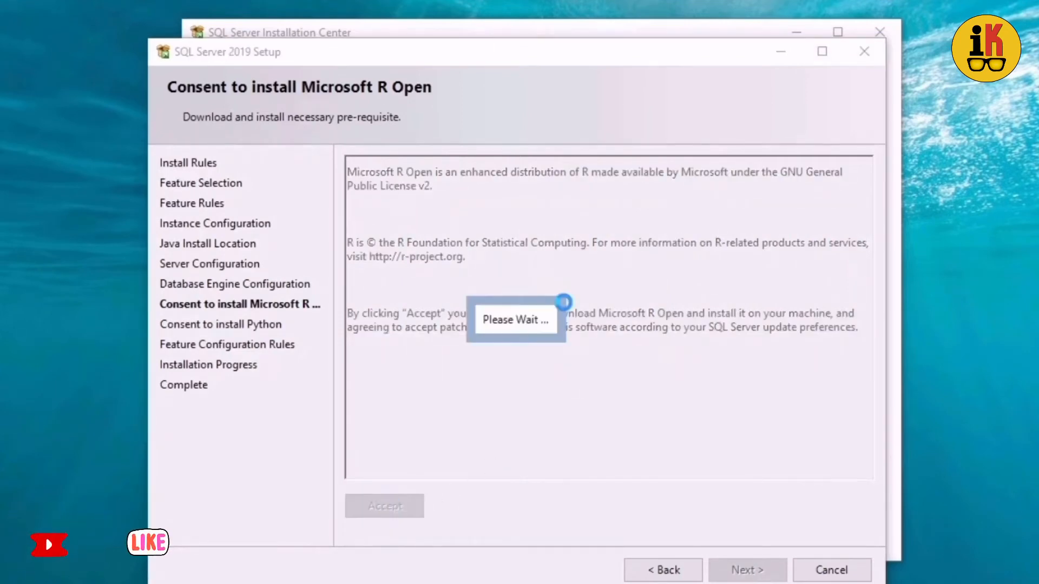
click(758, 568)
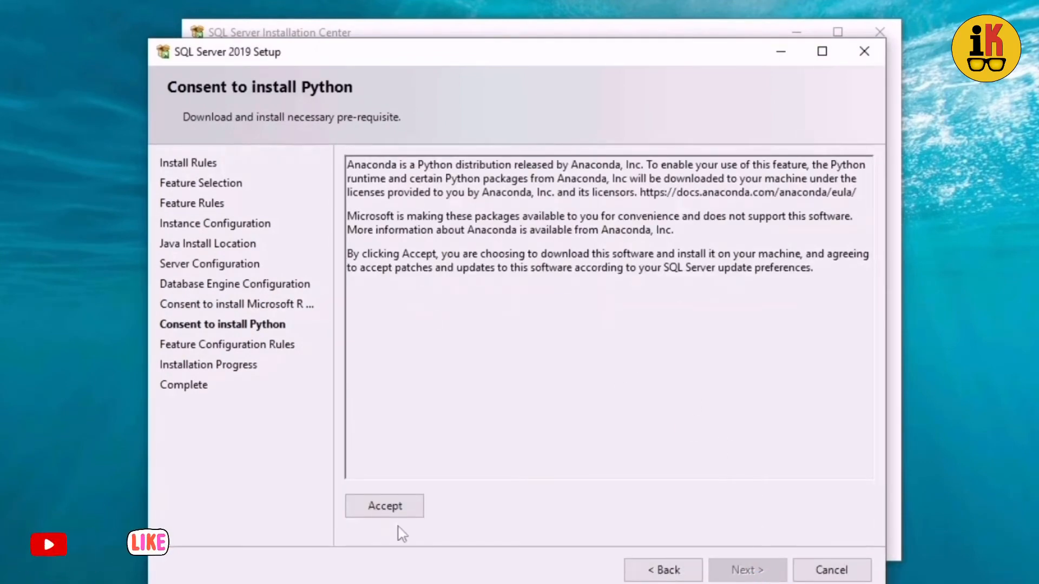
click(393, 504)
click(752, 568)
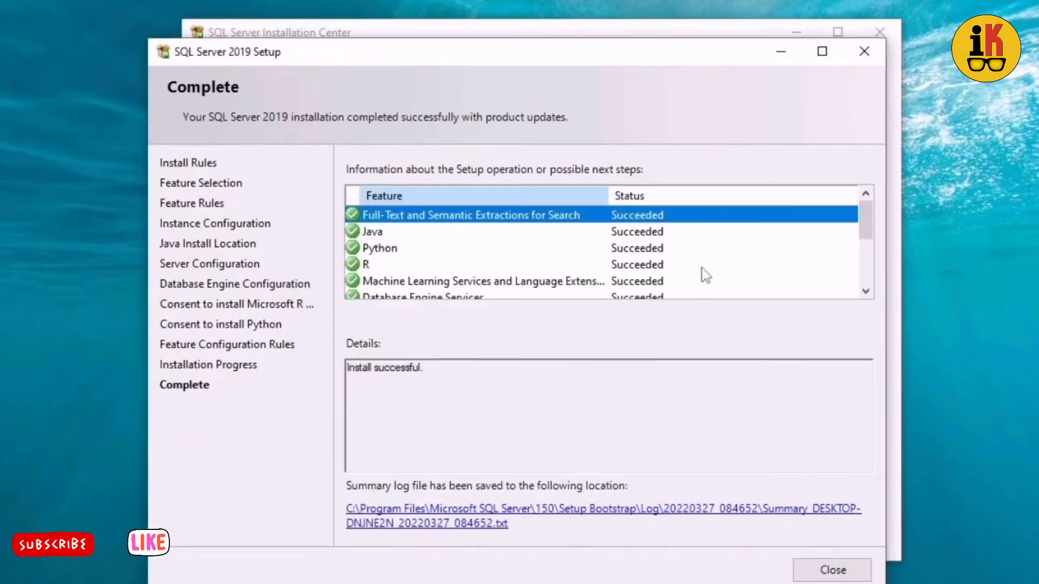
Step: Review the installation status of the features and close the SQL Server 2019 Setup wizard
scroll(480, 258, down, 1)
scroll(479, 258, up, 1)
scroll(522, 265, down, 1)
click(845, 576)
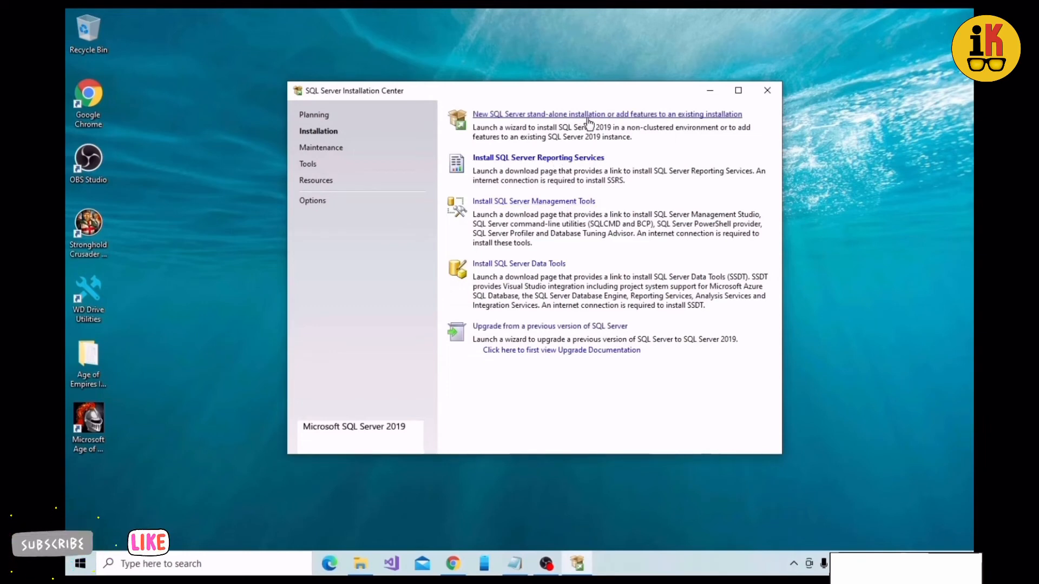
Step: Open the SQL Server Management Tools download page and download SQL Server Management Studio (SSMS) 18.11.1
click(559, 204)
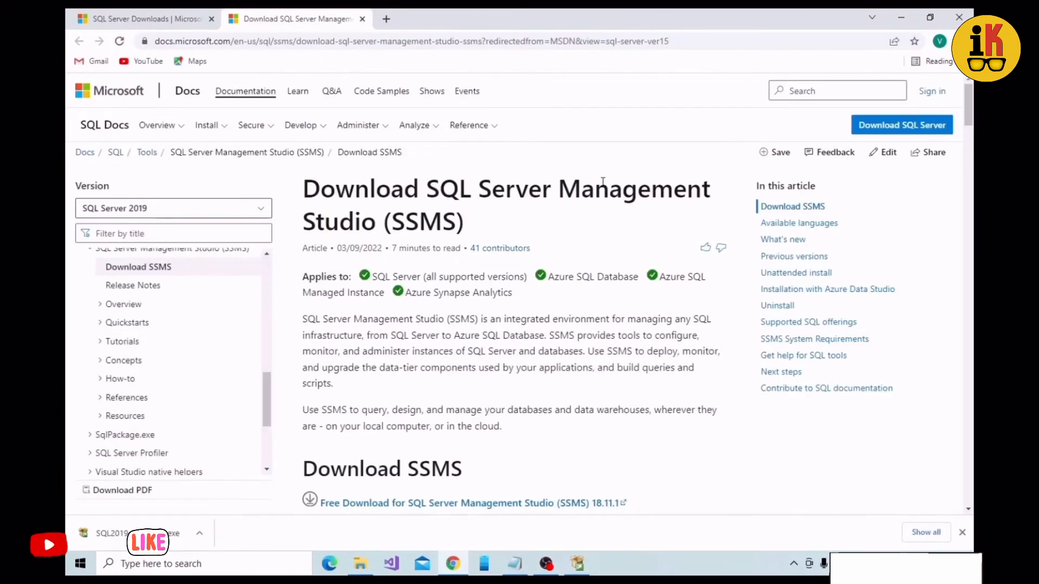
scroll(598, 205, down, 2)
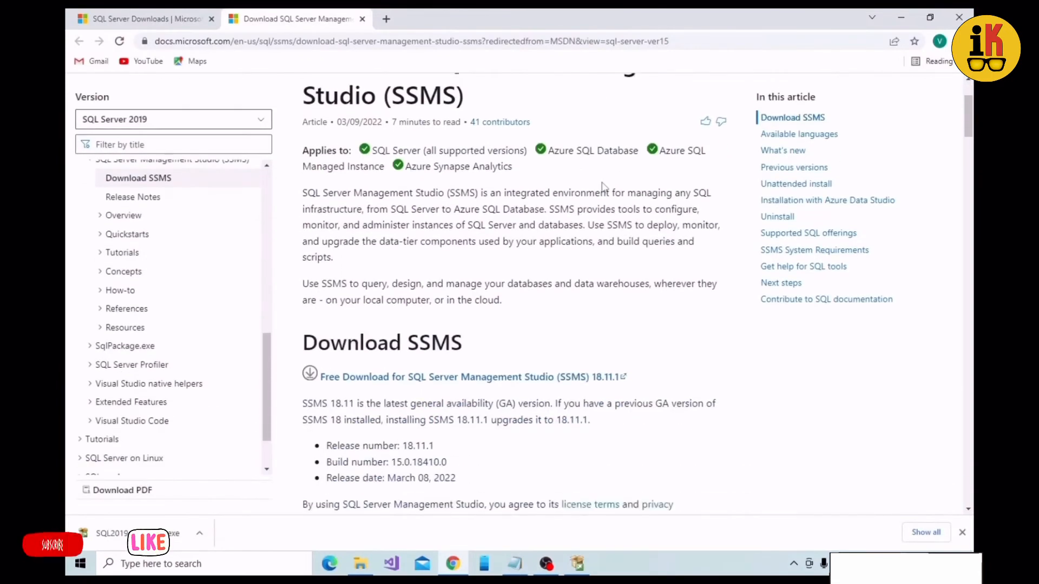
click(542, 378)
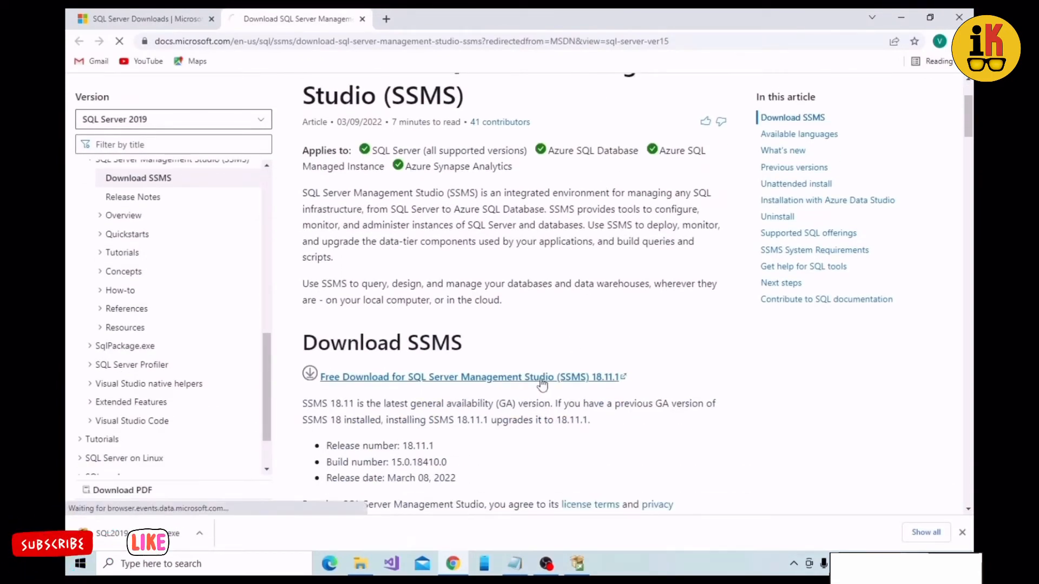
Step: Run the downloaded SSMS-Setup-ENU.exe, install Management Studio in its default location, and close the installer
key(ctrl+j)
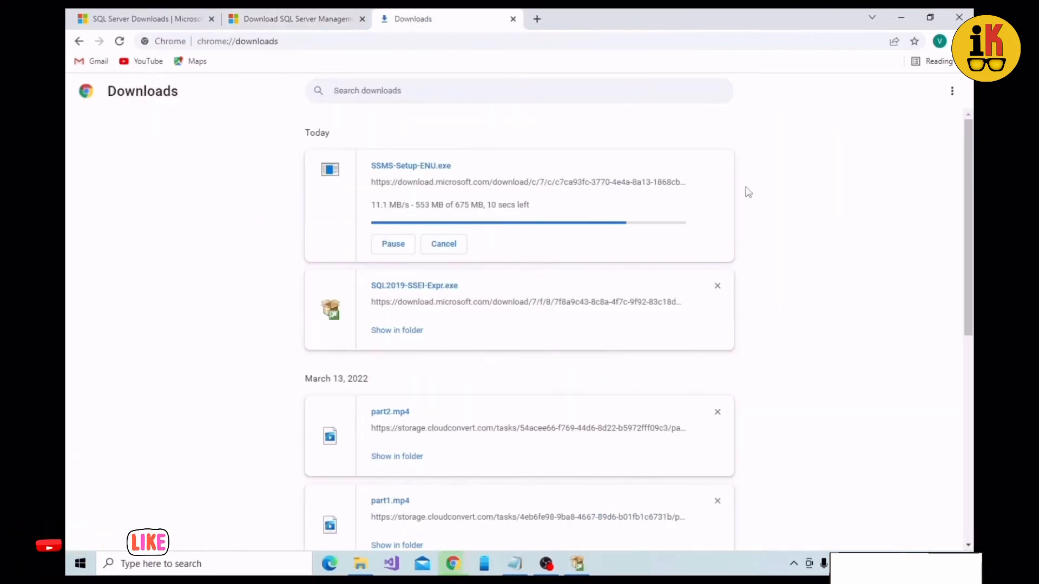
click(414, 167)
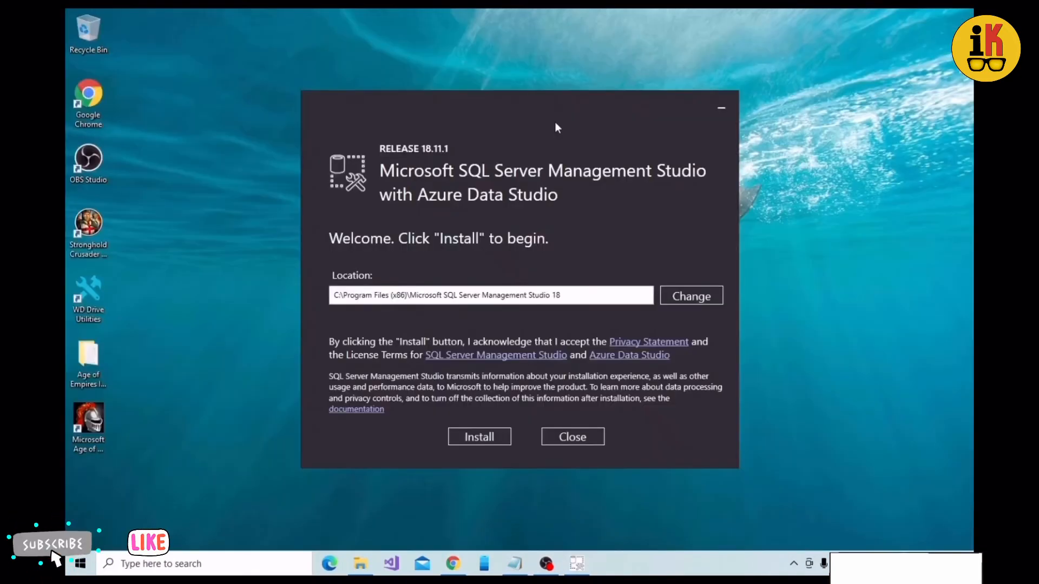
click(482, 438)
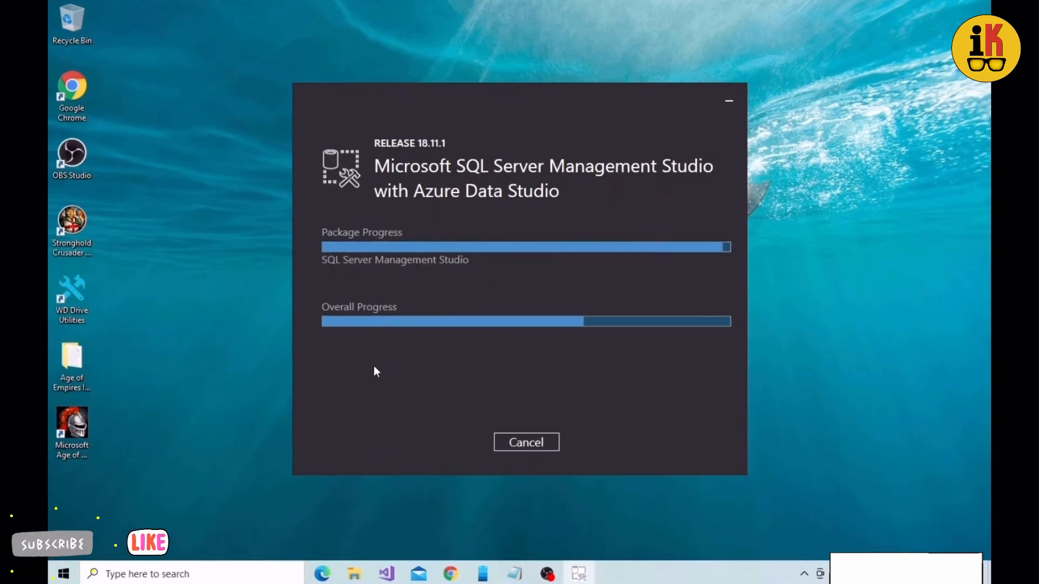
click(526, 440)
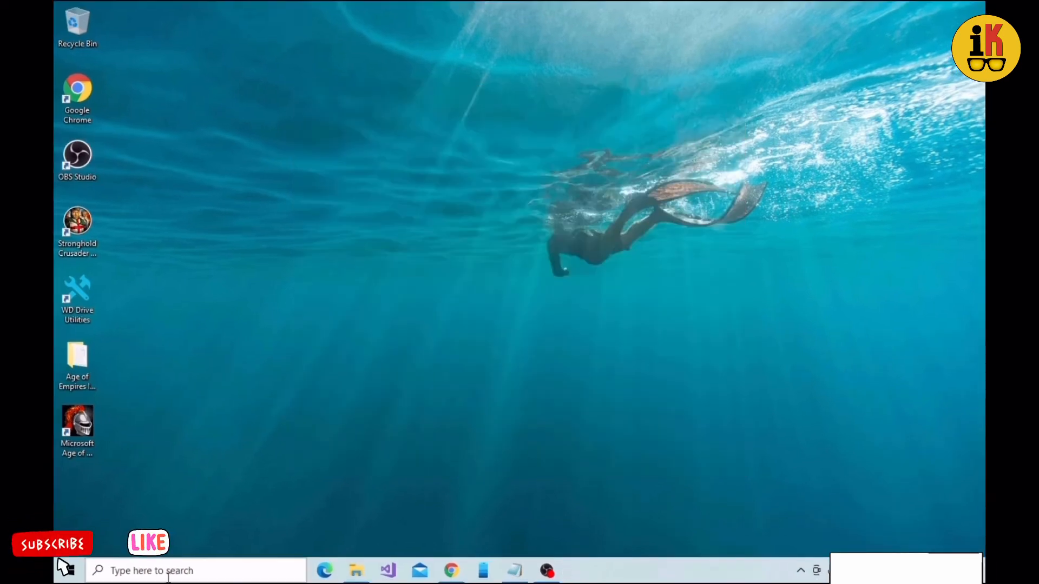
Step: Search Windows for ssms and launch Microsoft SQL Server Management Studio 18
click(163, 571)
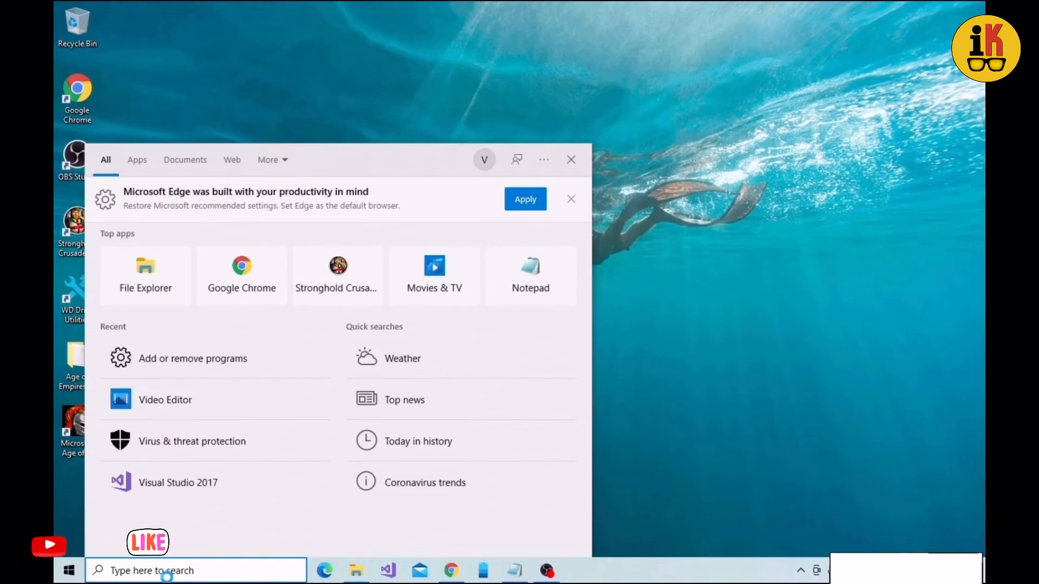
text(ssms)
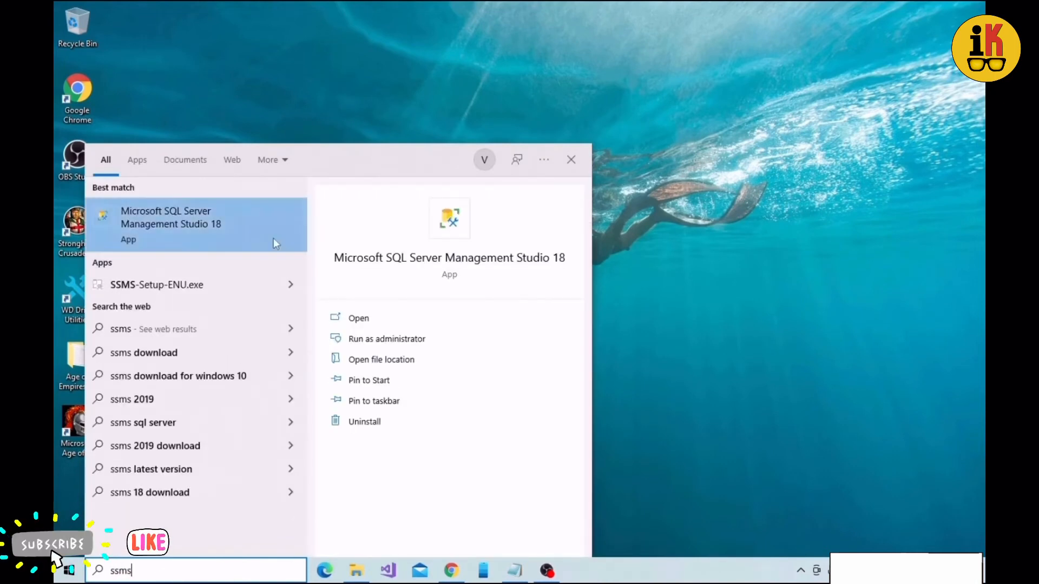
click(209, 222)
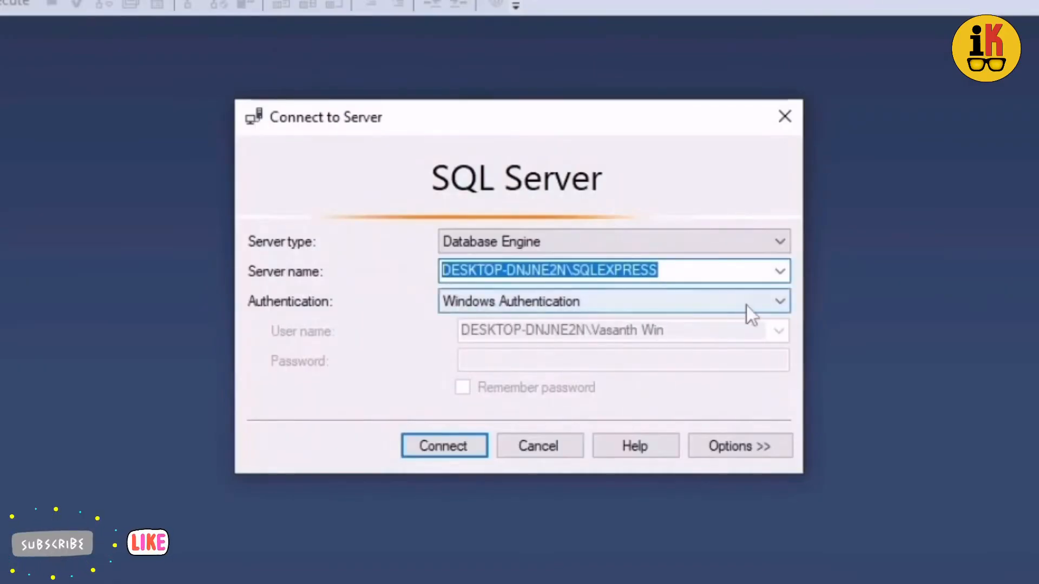
Step: Set SQL Server Authentication and browse the local Database Engine servers to choose DESKTOP-DNJNE2N\SQLEXPRESS as the server
click(778, 303)
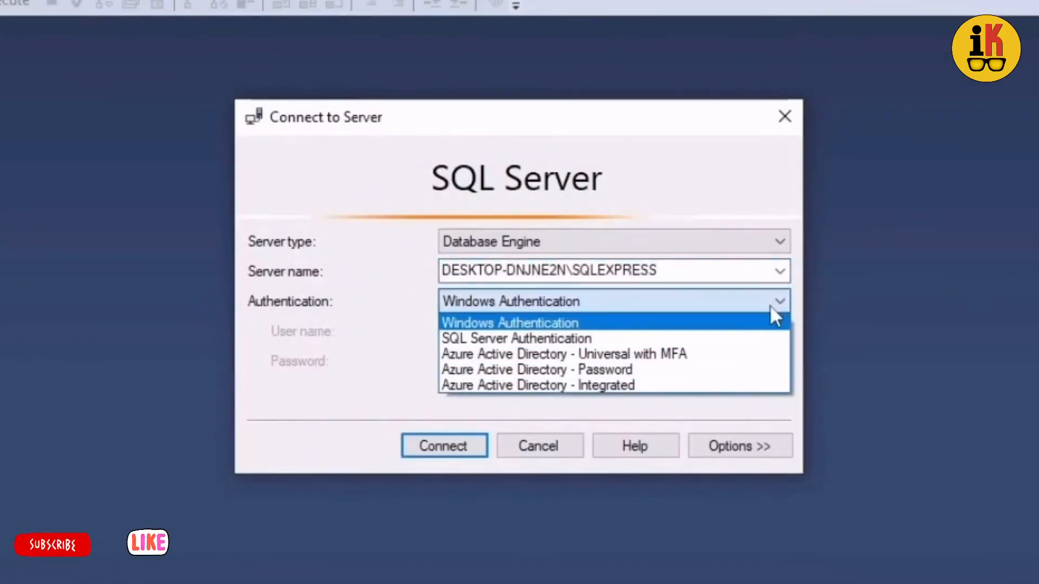
click(728, 338)
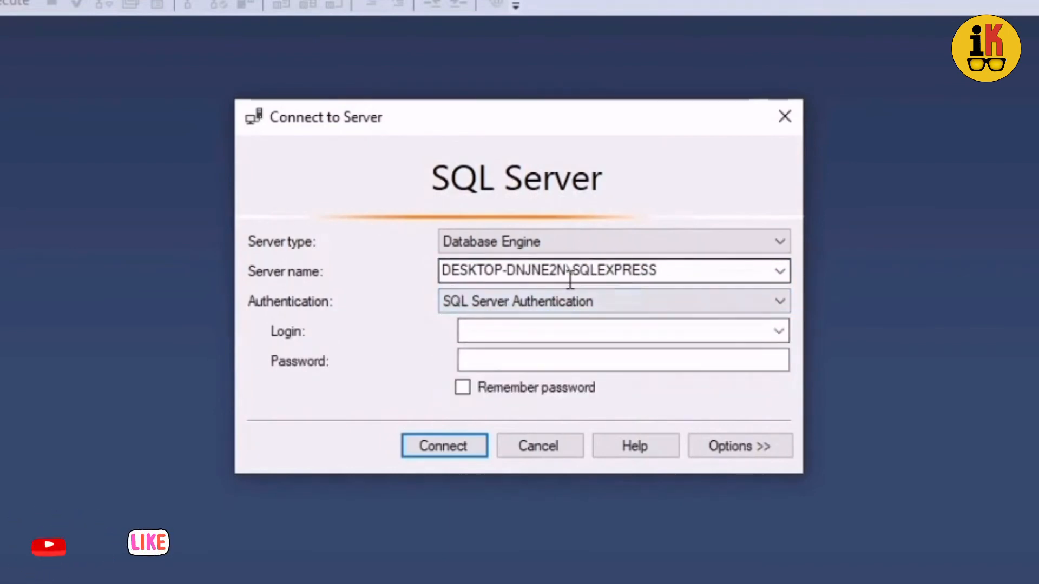
click(780, 271)
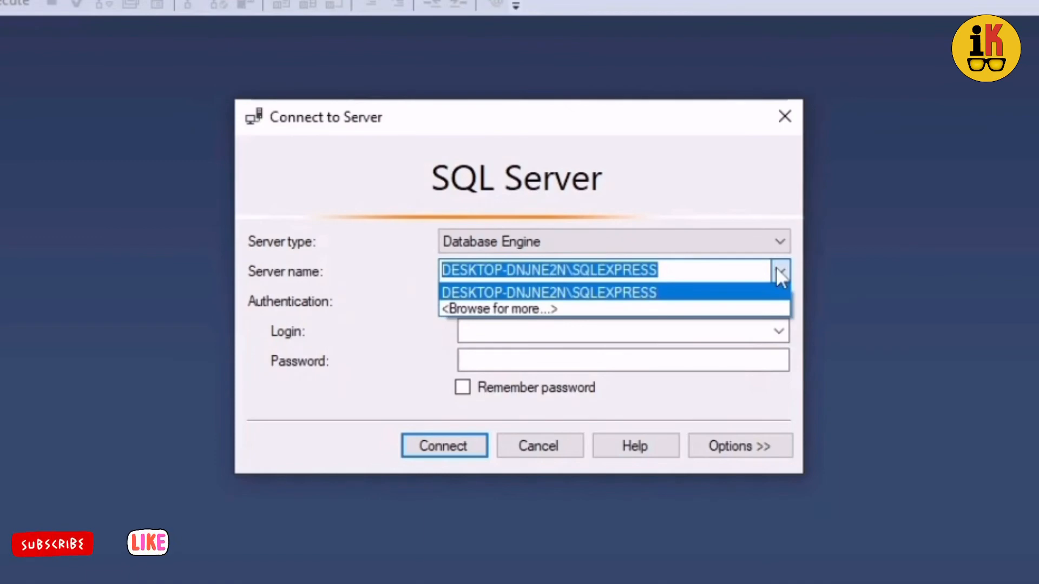
click(522, 308)
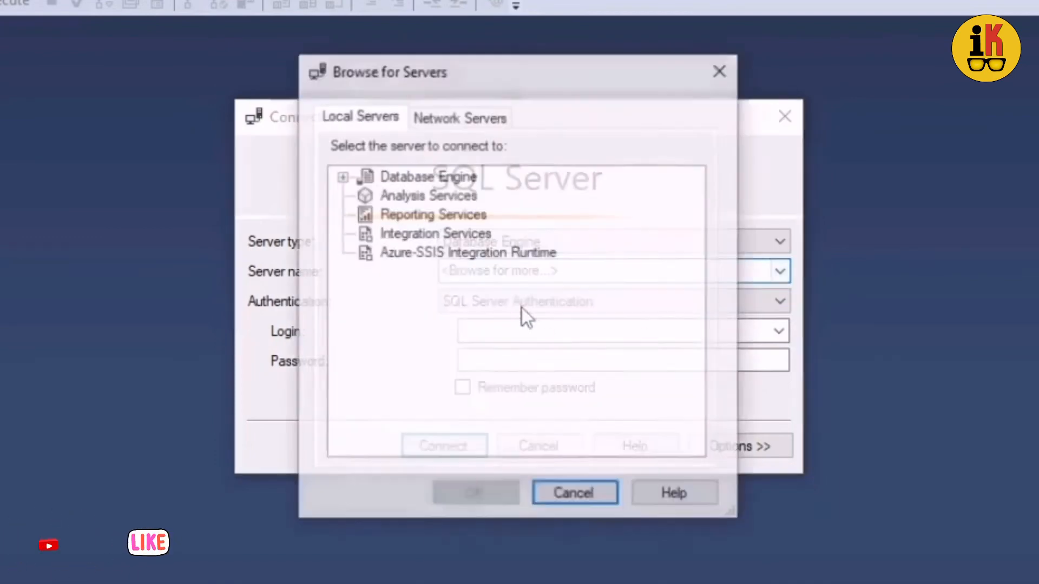
click(448, 119)
click(378, 121)
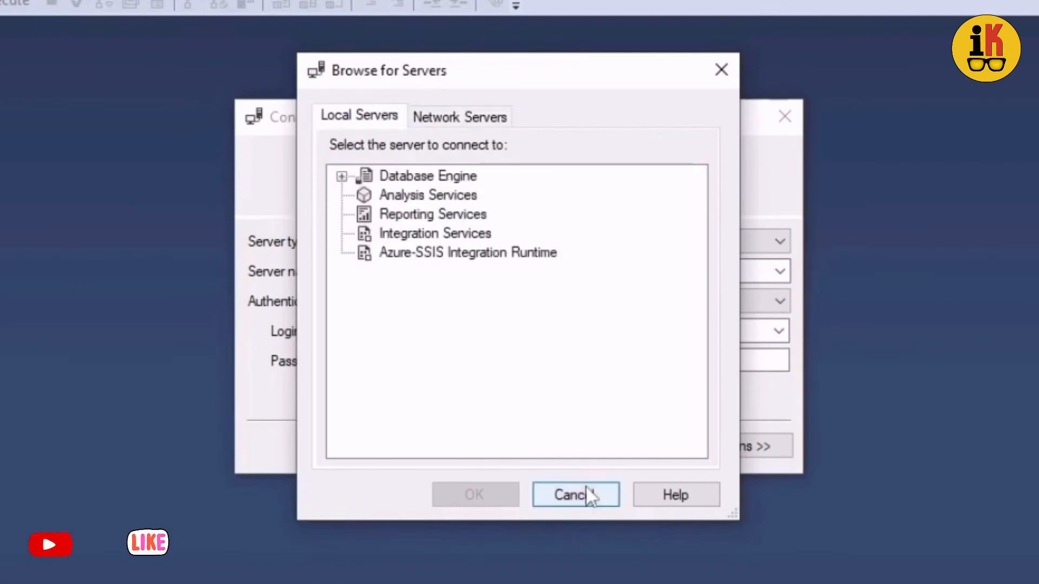
click(341, 177)
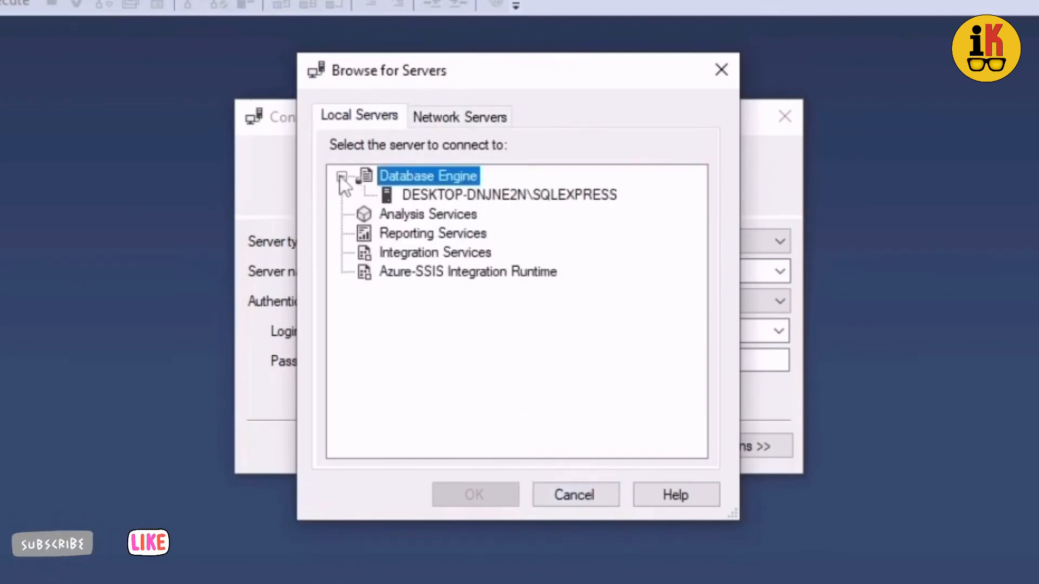
click(532, 196)
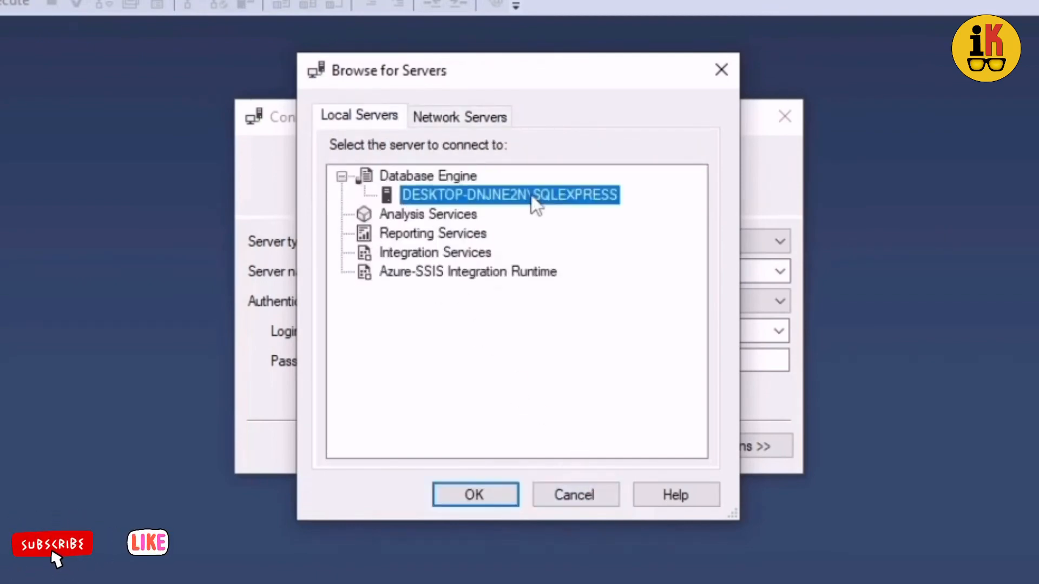
click(503, 495)
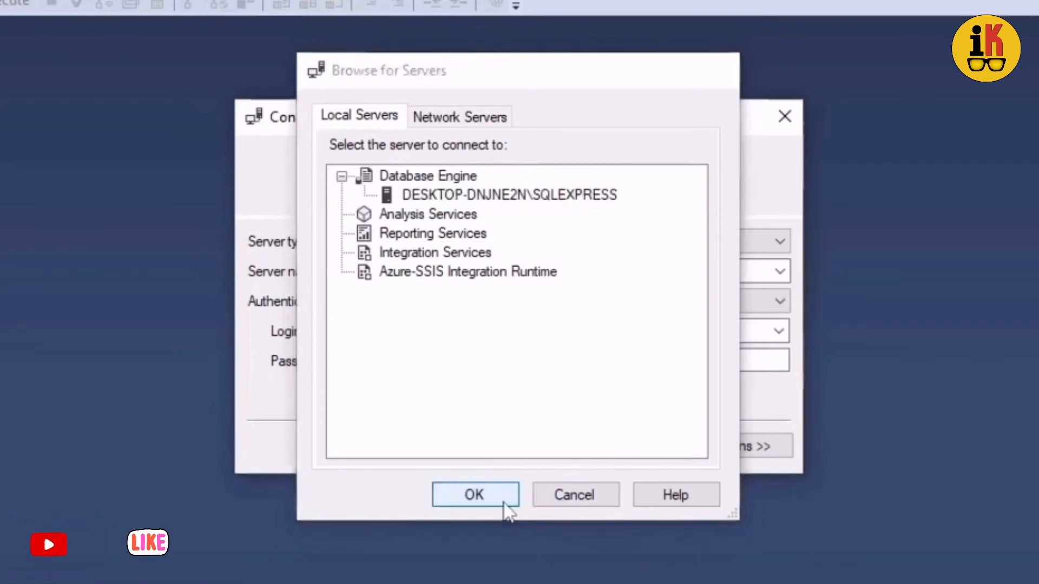
click(515, 303)
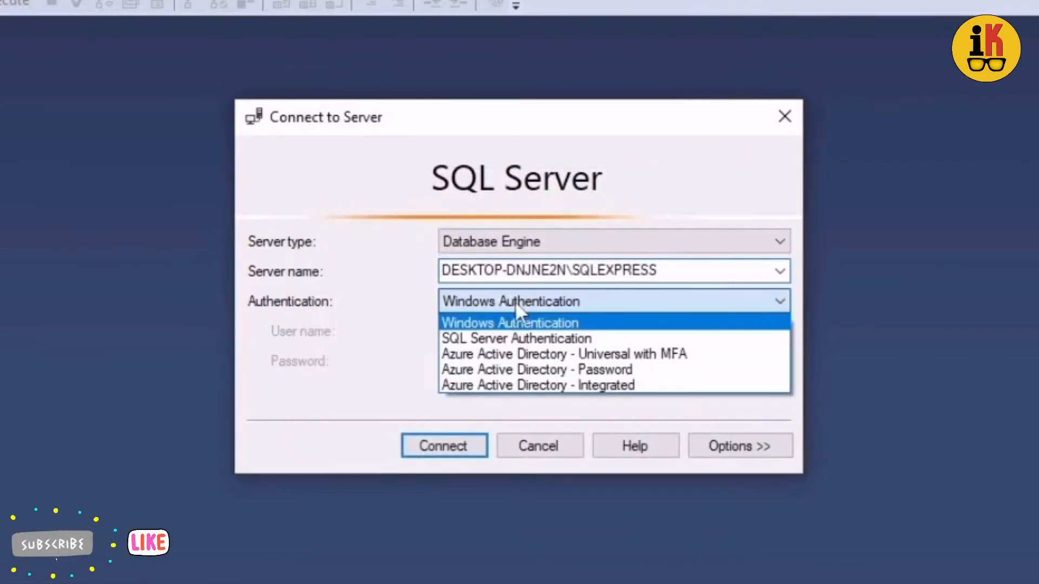
click(515, 338)
click(514, 336)
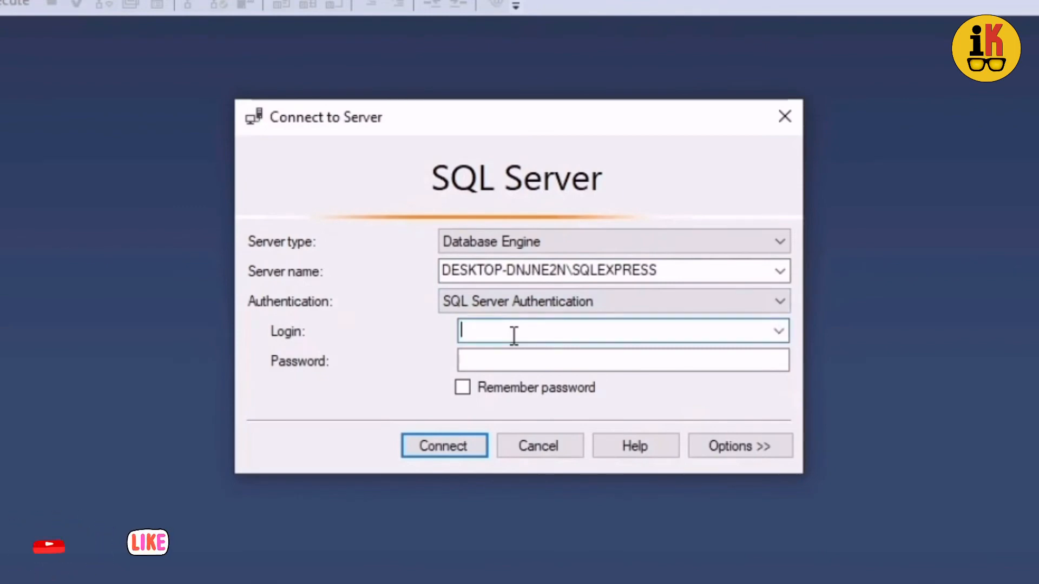
Step: Set the authentication to Windows Authentication and connect to the SQLEXPRESS server
click(514, 303)
scroll(519, 319, up, 1)
click(523, 321)
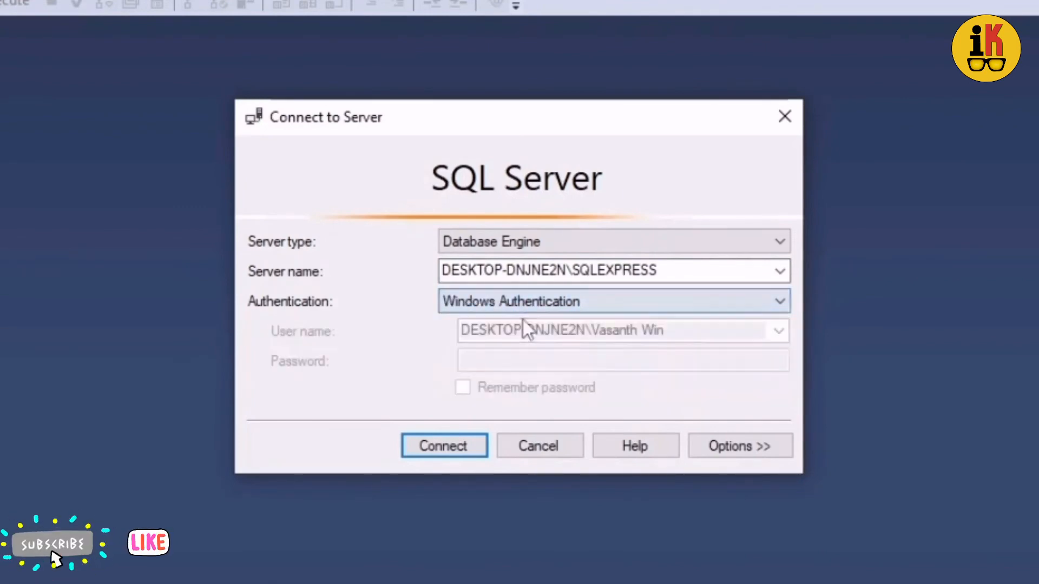
click(463, 451)
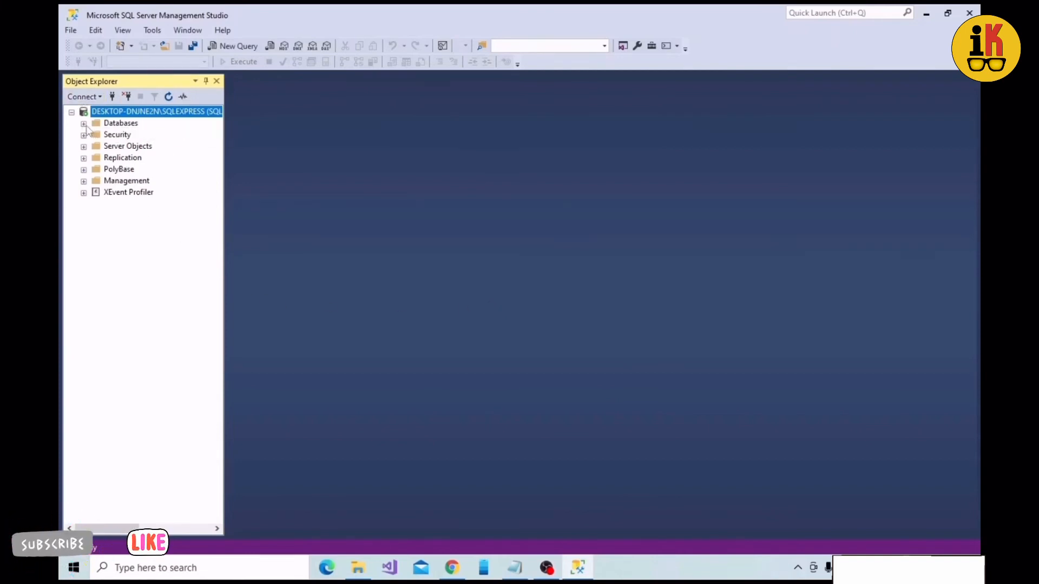
Step: Expand the Databases, System Databases and Database Snapshots folders of the server, and open a new query window
click(84, 123)
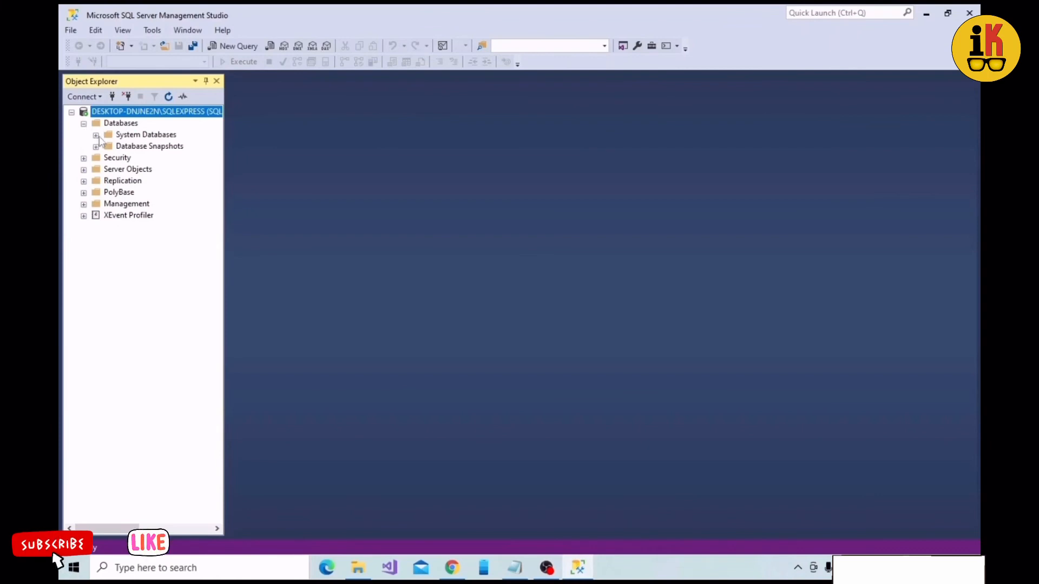
click(96, 135)
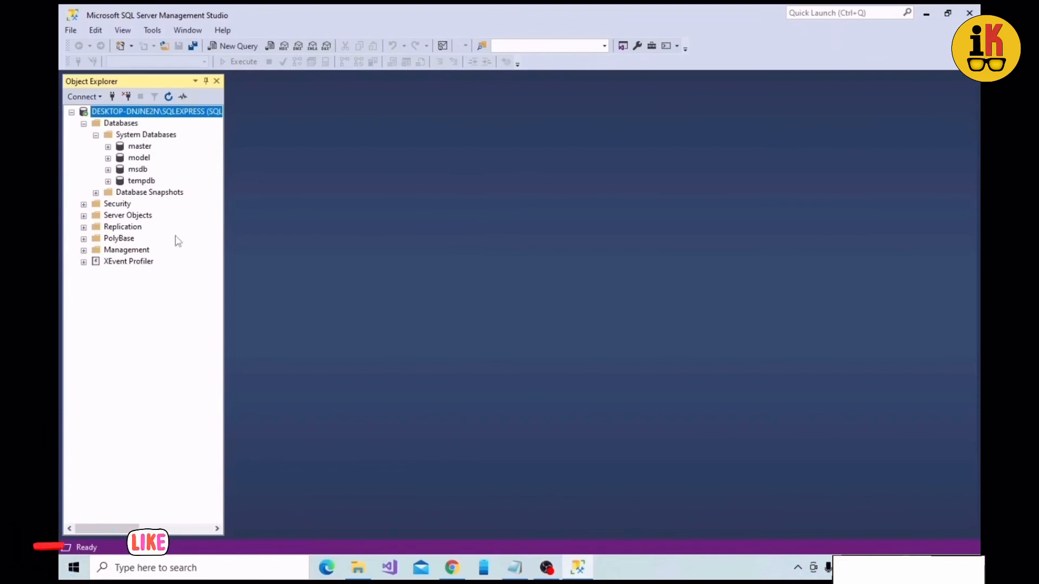
click(96, 192)
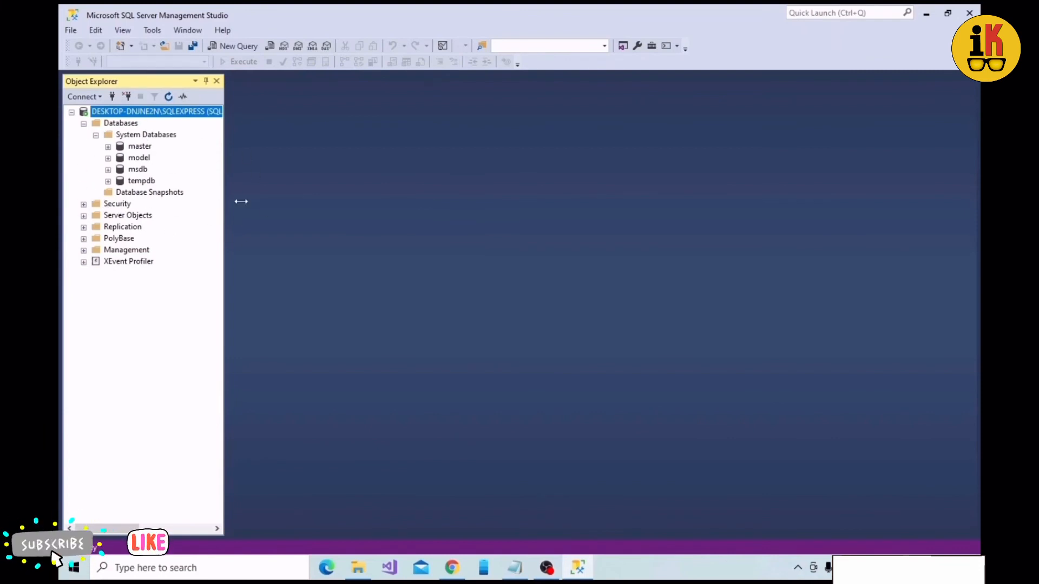
click(239, 47)
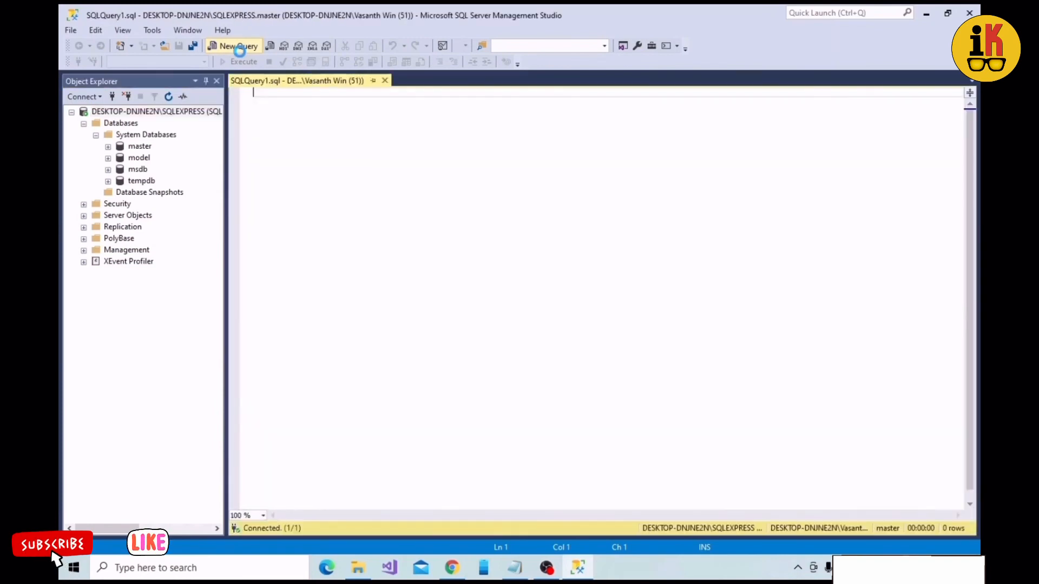